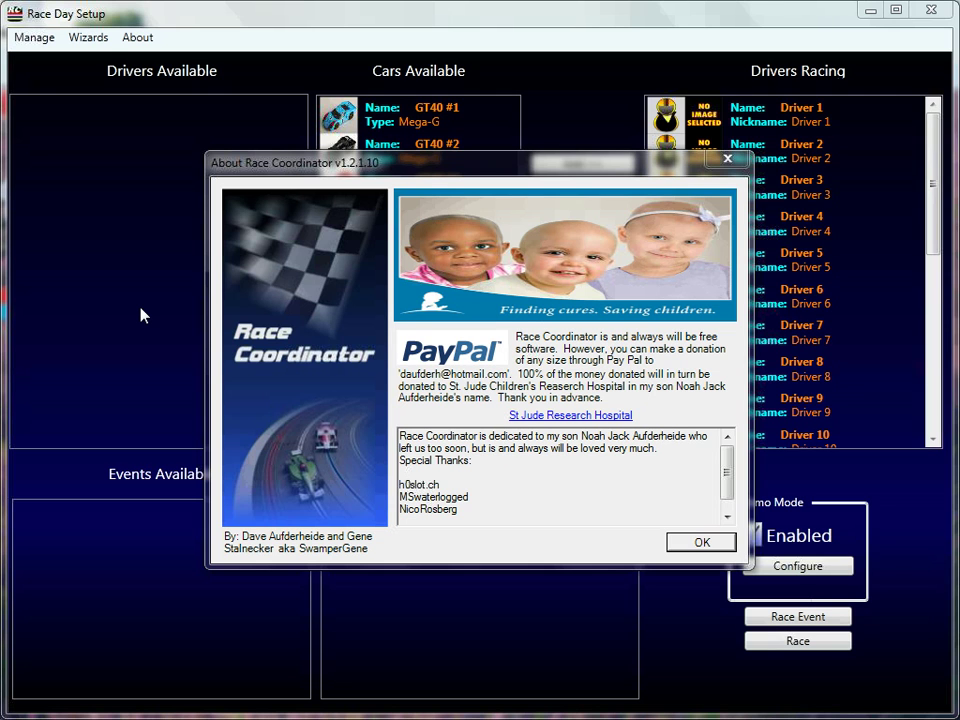
- Dismiss the About window and open the Race Manager
left_click(38, 37)
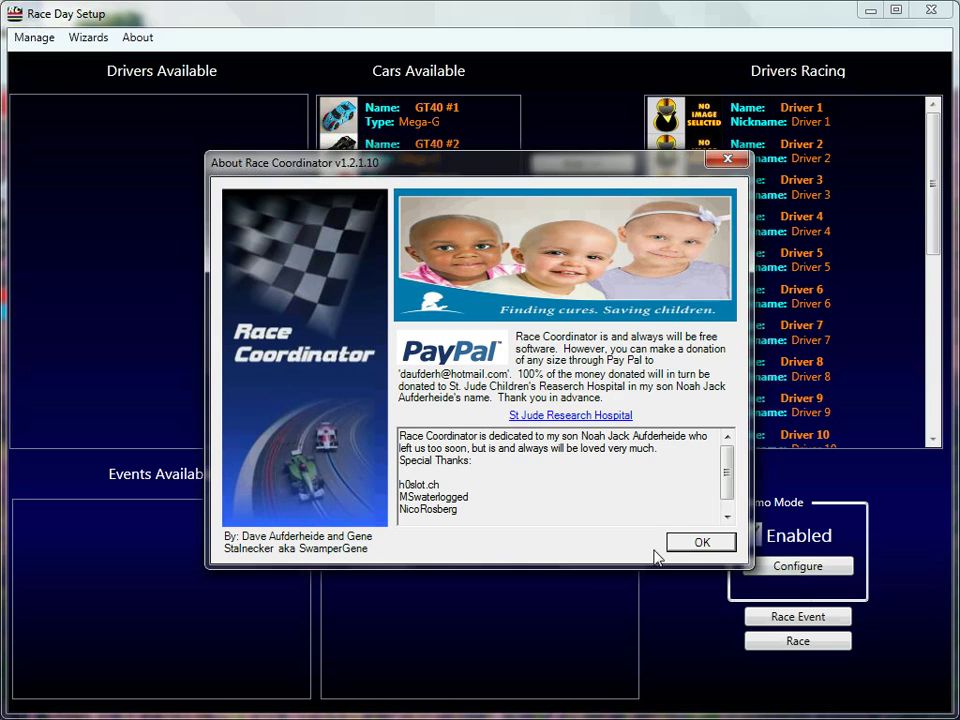
left_click(699, 542)
left_click(33, 38)
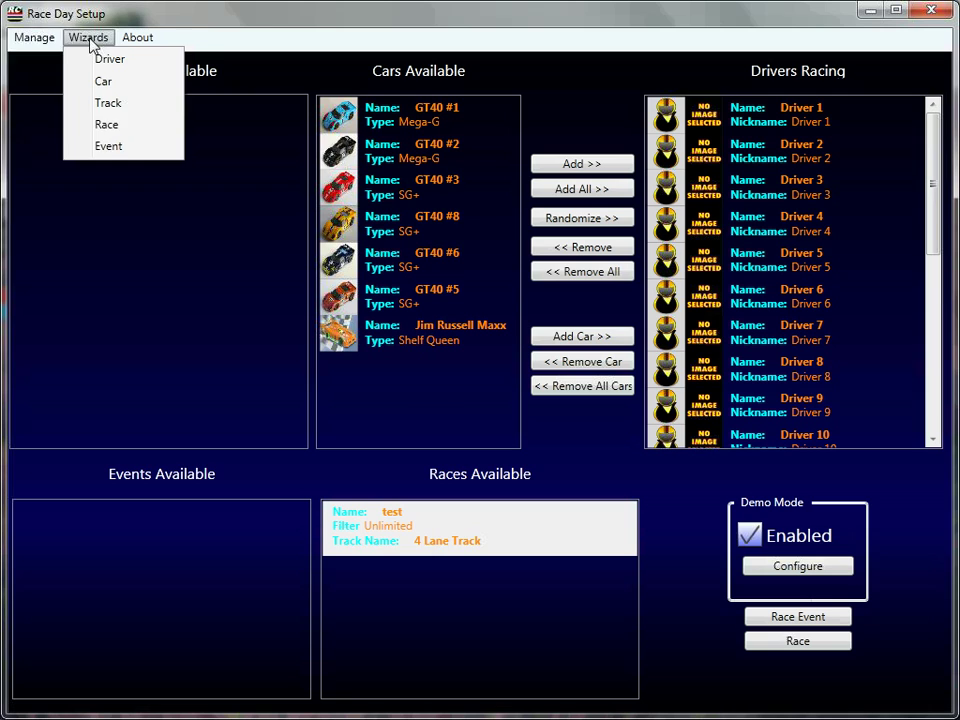
left_click(197, 229)
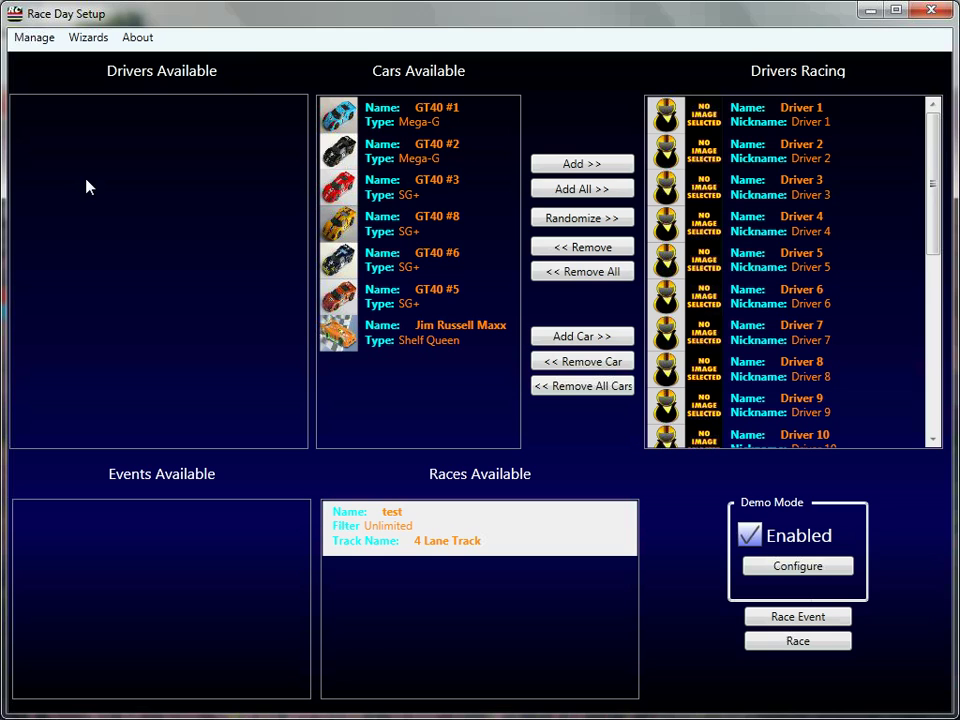
left_click(38, 42)
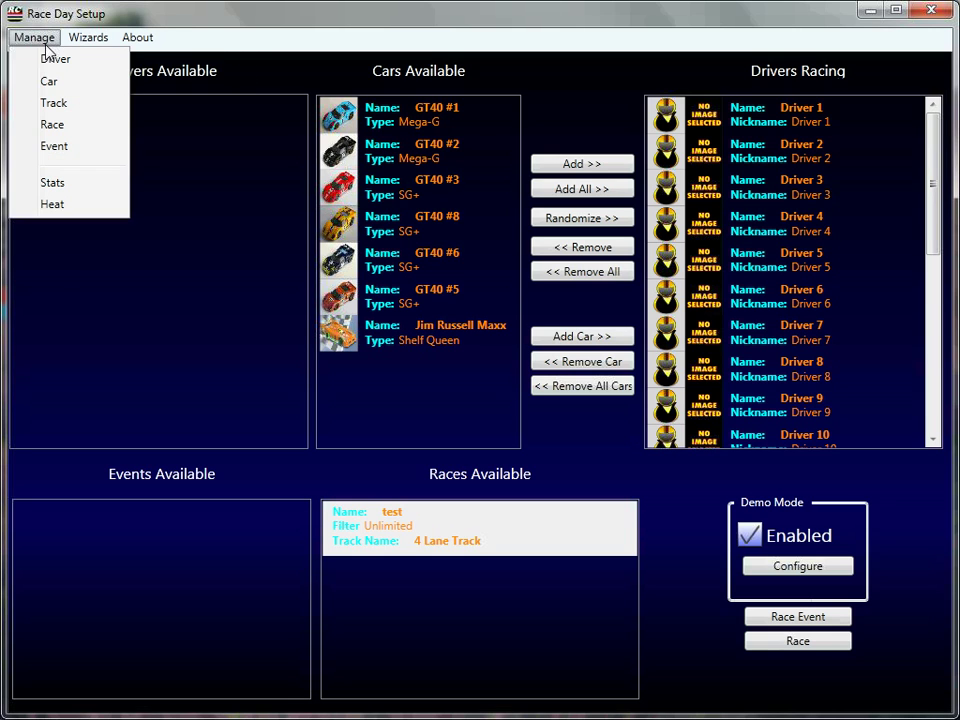
left_click(59, 131)
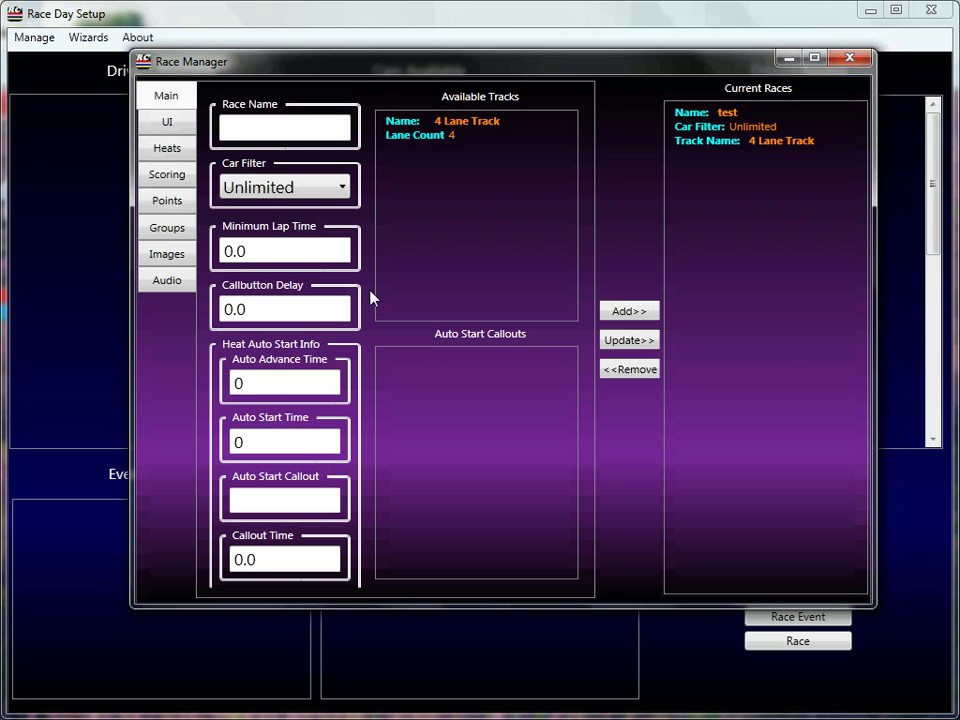
- Try to add a new race with the race name and XAML file fields left blank
left_click(252, 133)
left_click(167, 121)
left_click(169, 104)
left_click(166, 122)
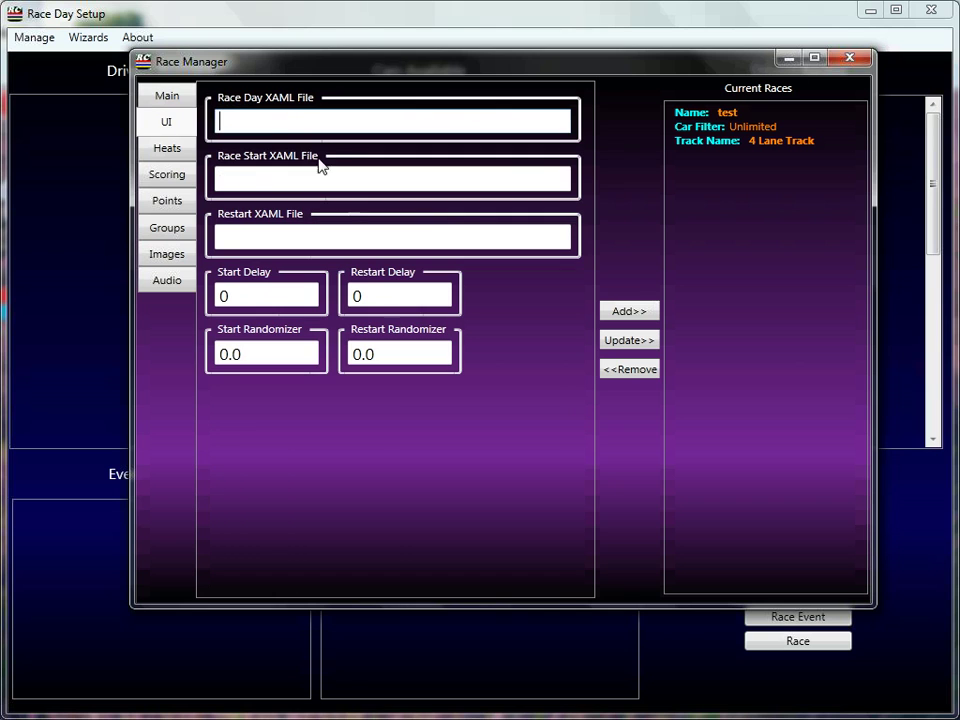
left_click(615, 313)
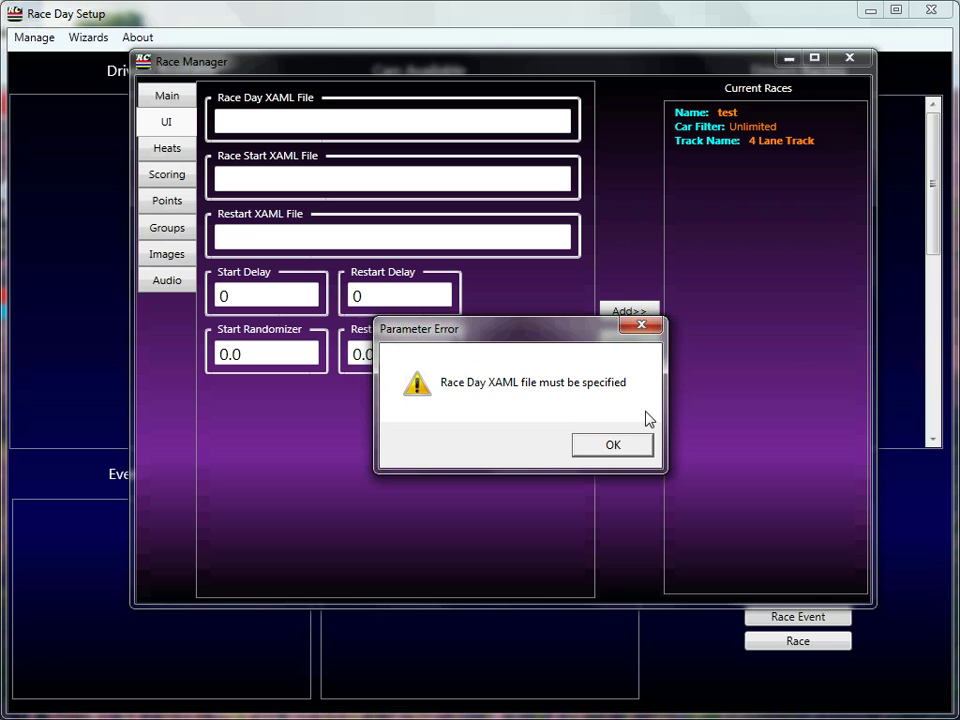
left_click(636, 449)
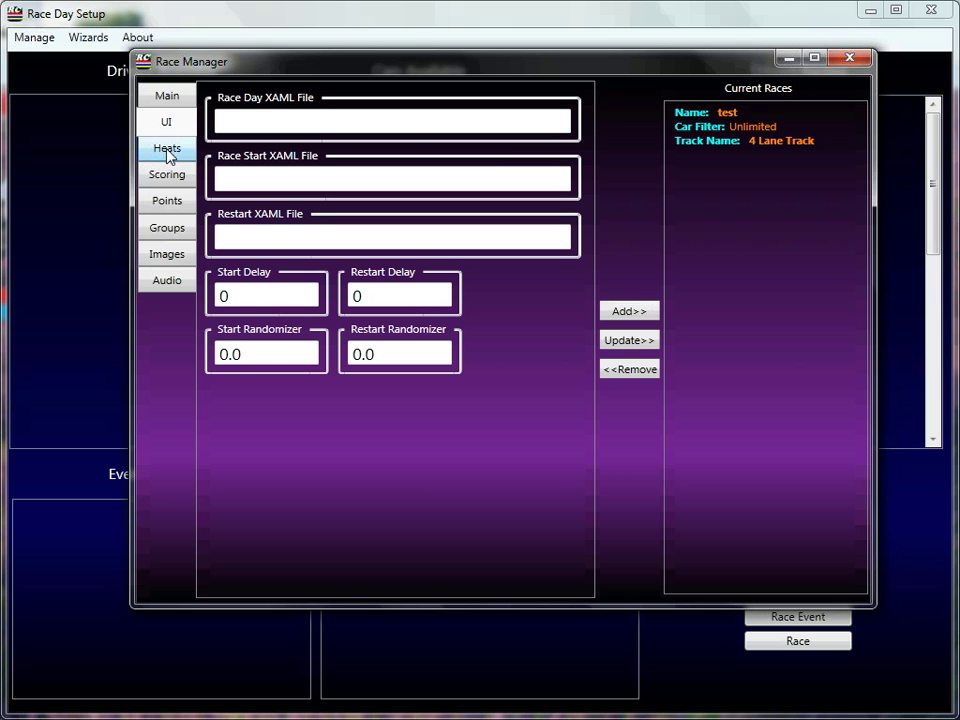
- Load the existing race "test" and review its main, UI and heat settings
left_click(165, 95)
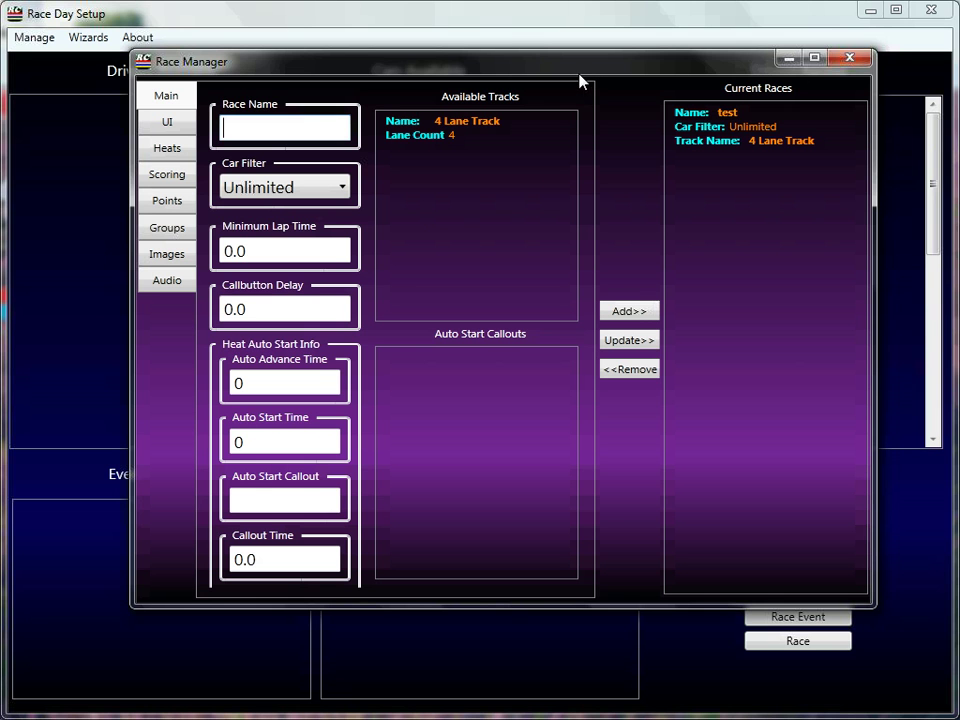
left_click_drag(584, 78, 558, 113)
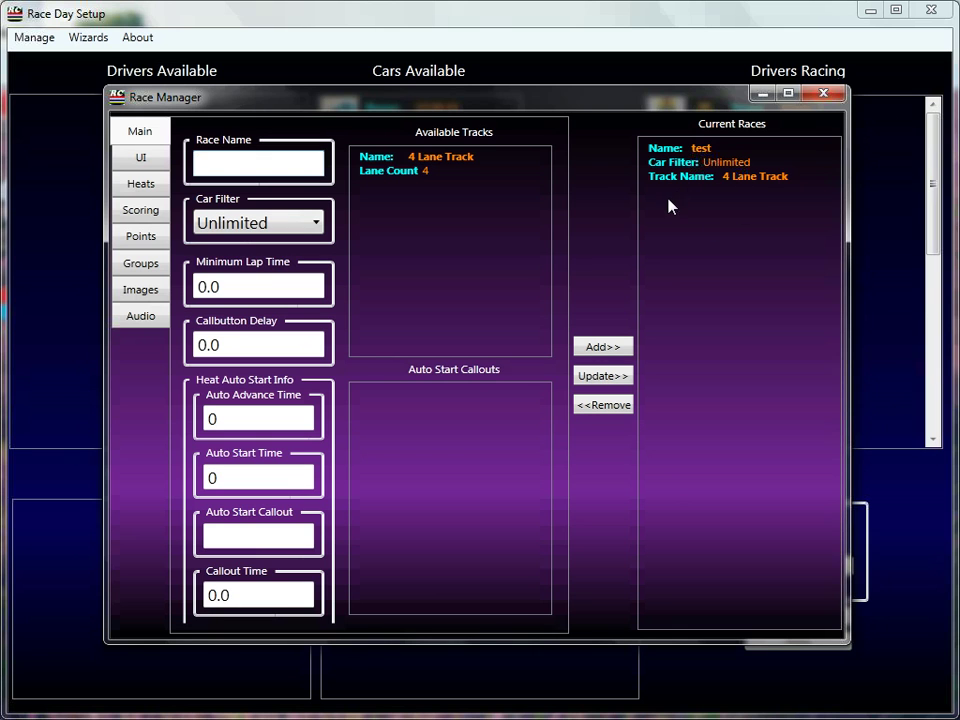
left_click(714, 173)
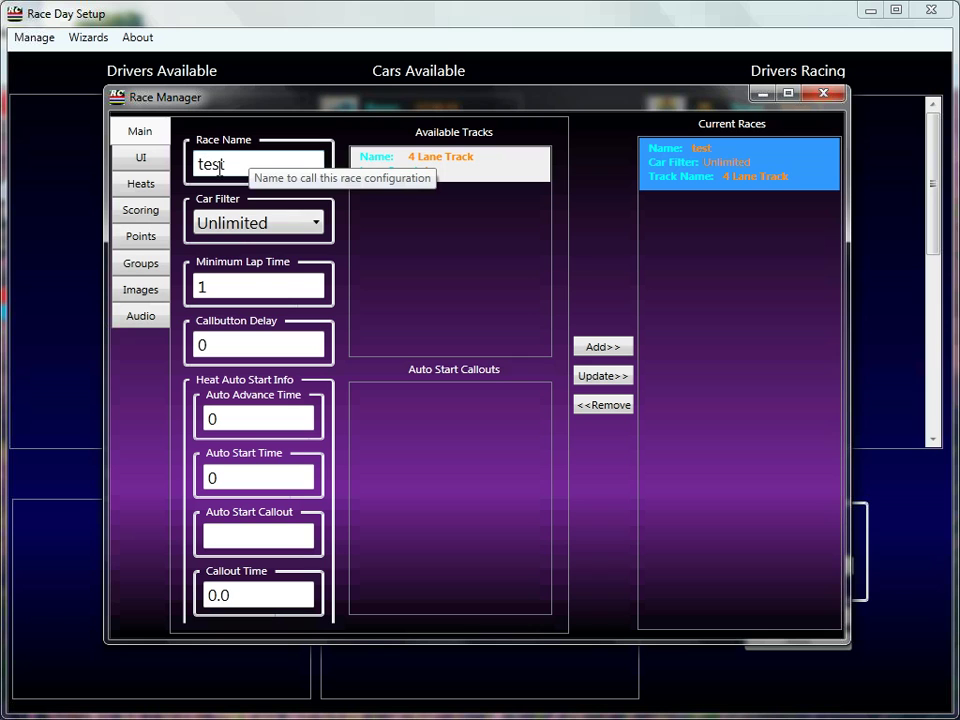
left_click(141, 160)
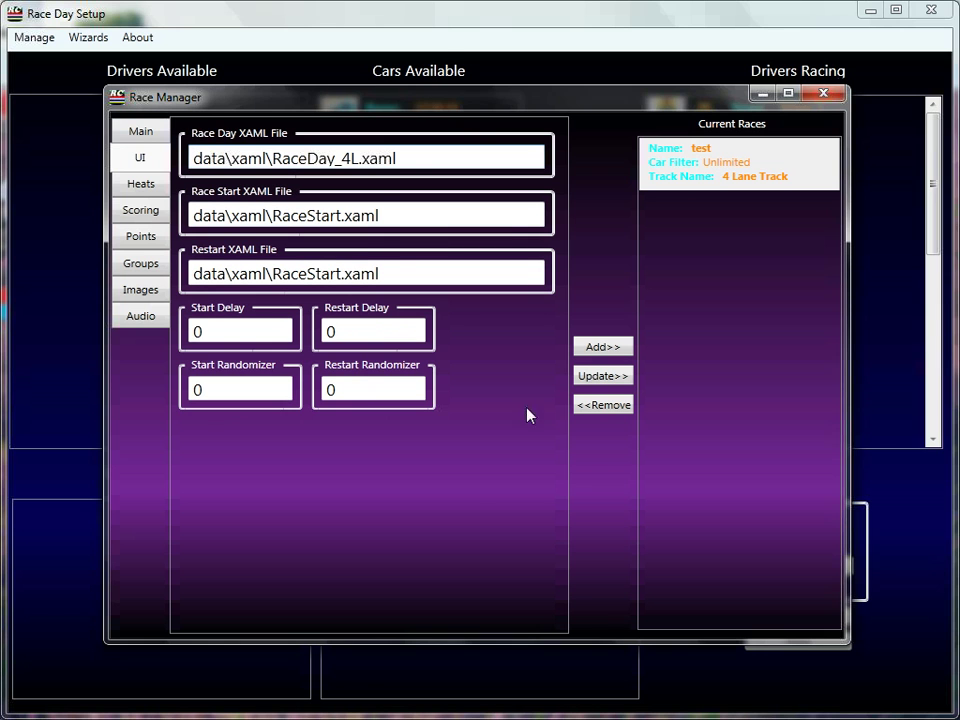
left_click(141, 133)
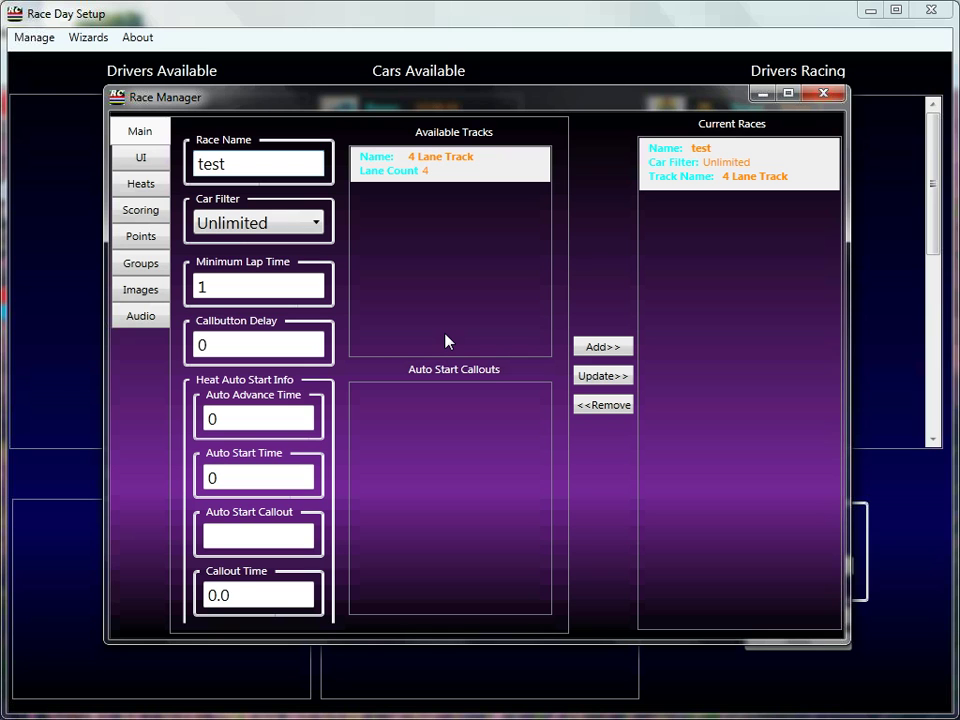
left_click(152, 188)
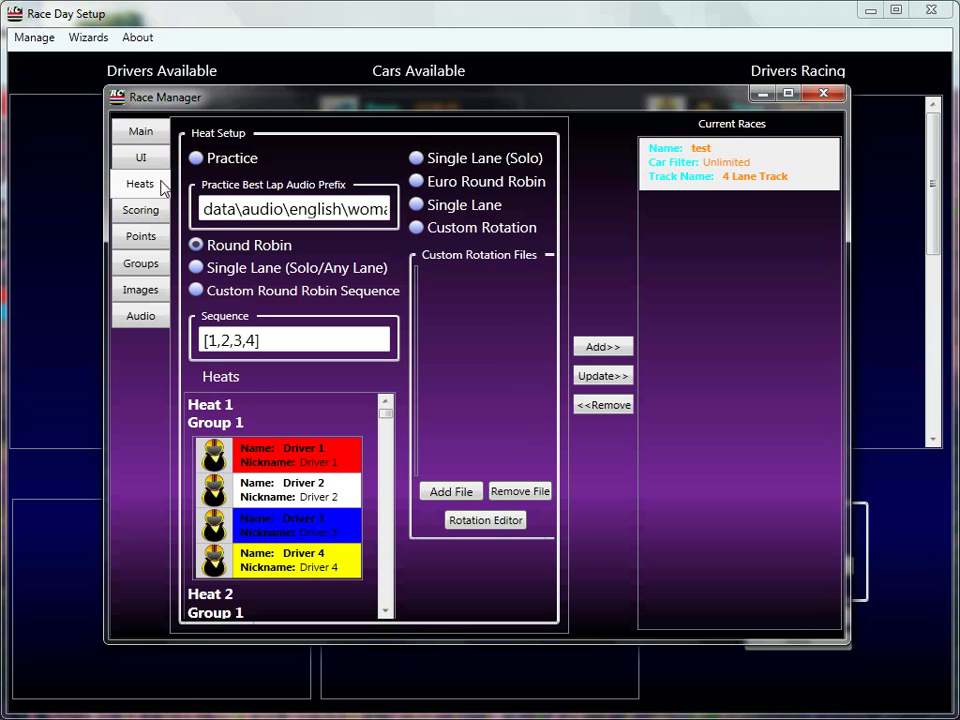
left_click(134, 135)
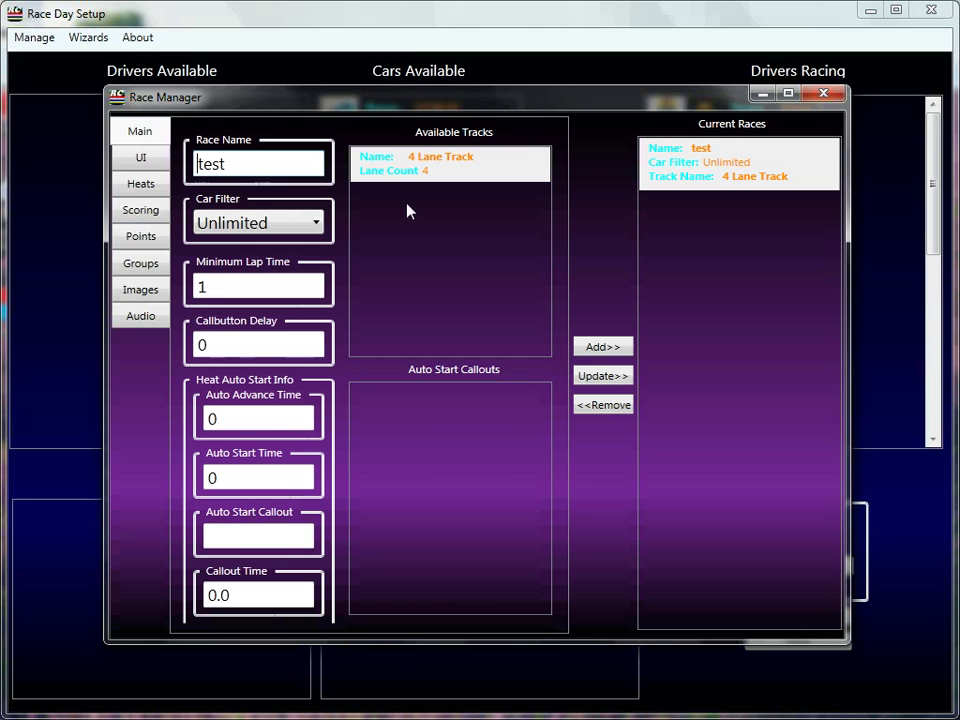
- Set the finish time of the race "test" to 300 in its scoring settings and update the race
left_click(145, 212)
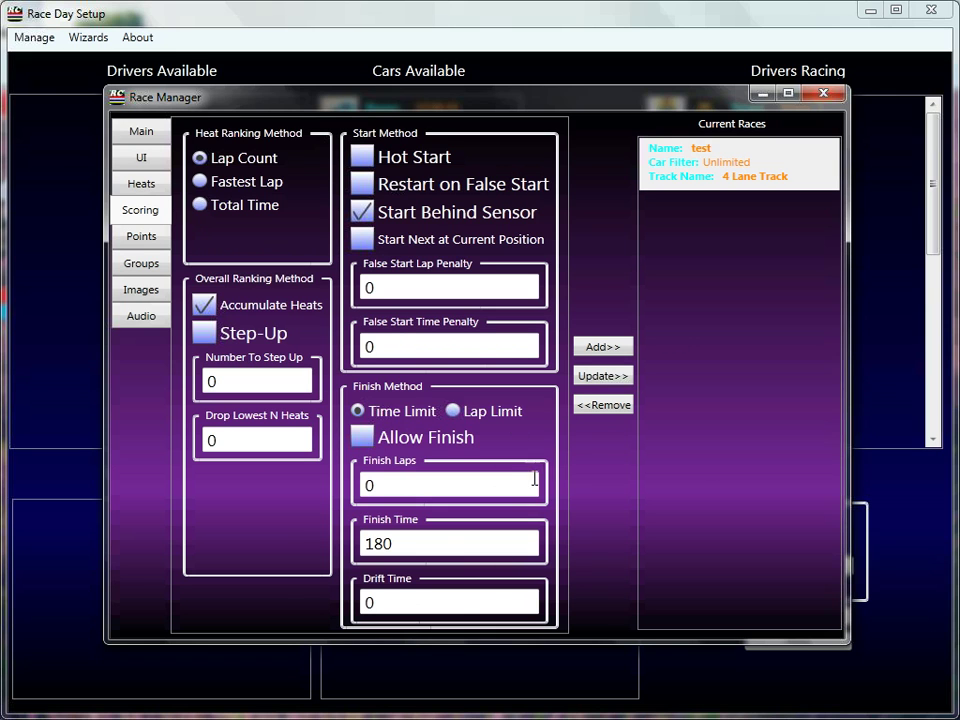
double_click(436, 543)
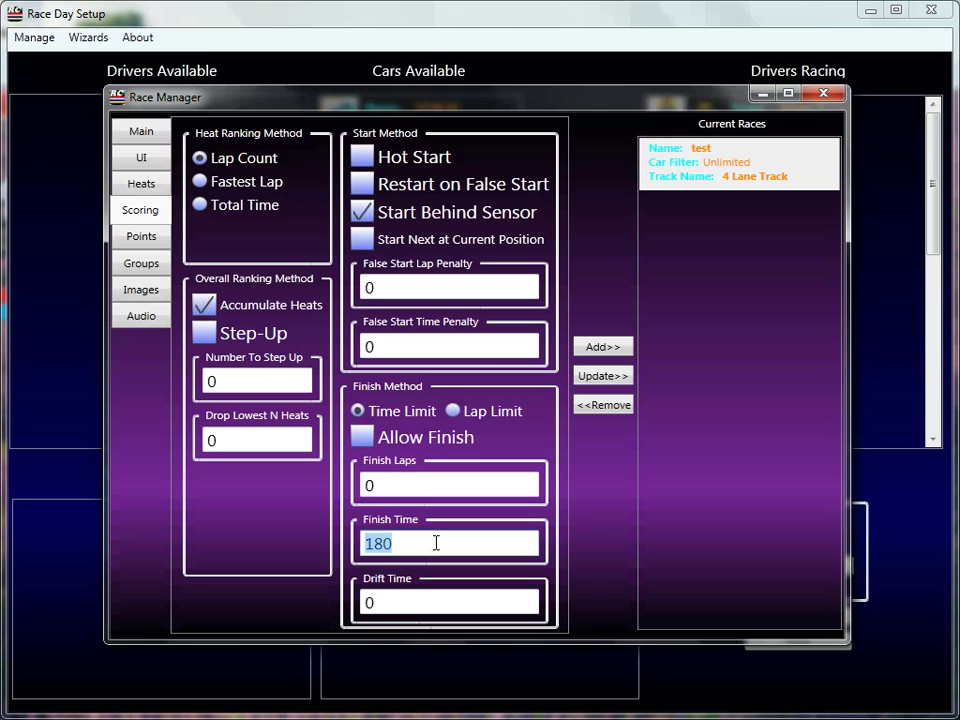
type("300")
left_click(596, 376)
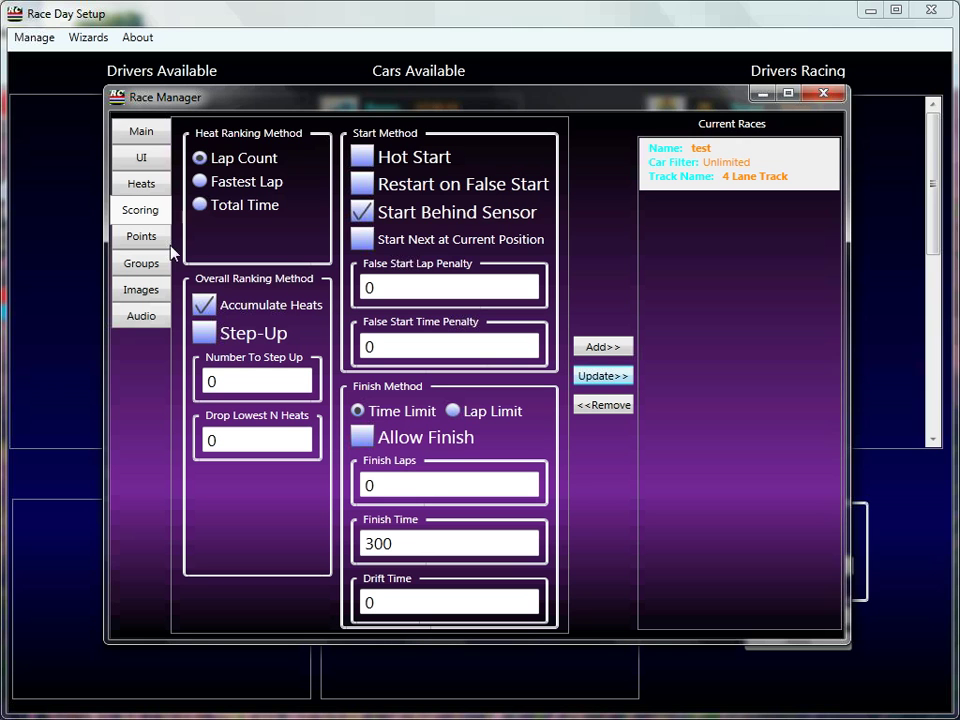
- Choose Euro Round Robin as the heat setup, name the race "test2" and add it as a new race
left_click(139, 184)
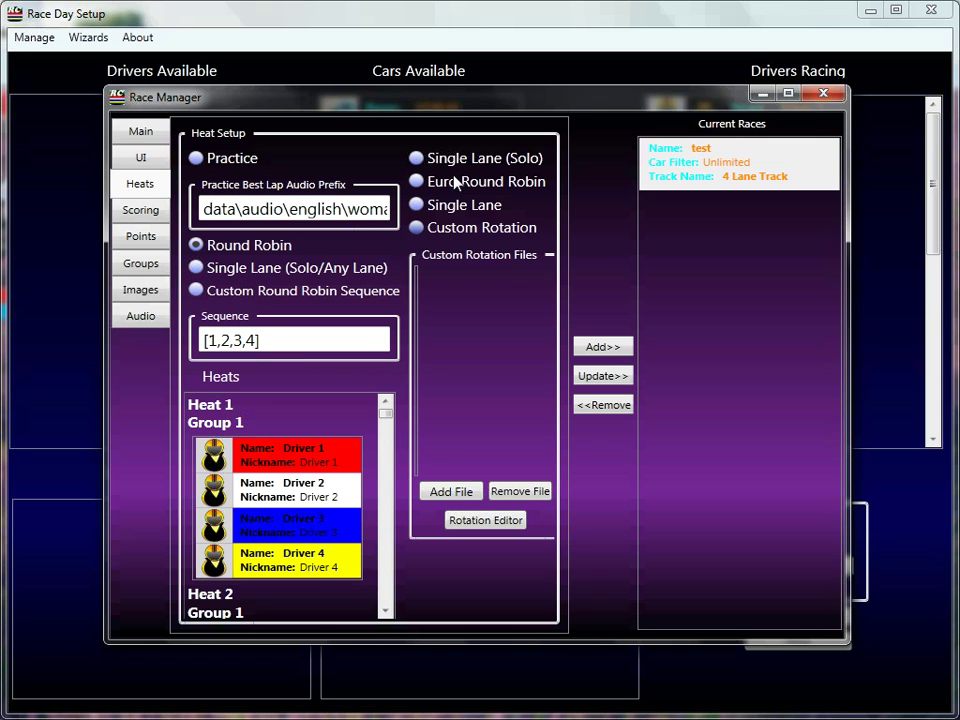
left_click(421, 184)
left_click(137, 133)
left_click(258, 162)
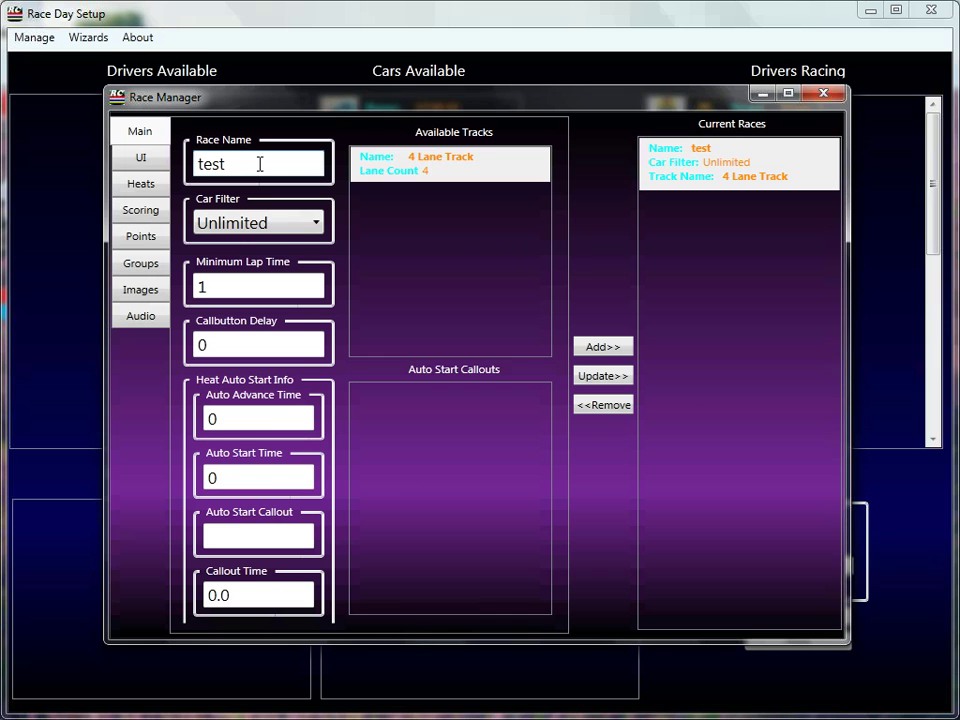
type("2")
left_click(601, 347)
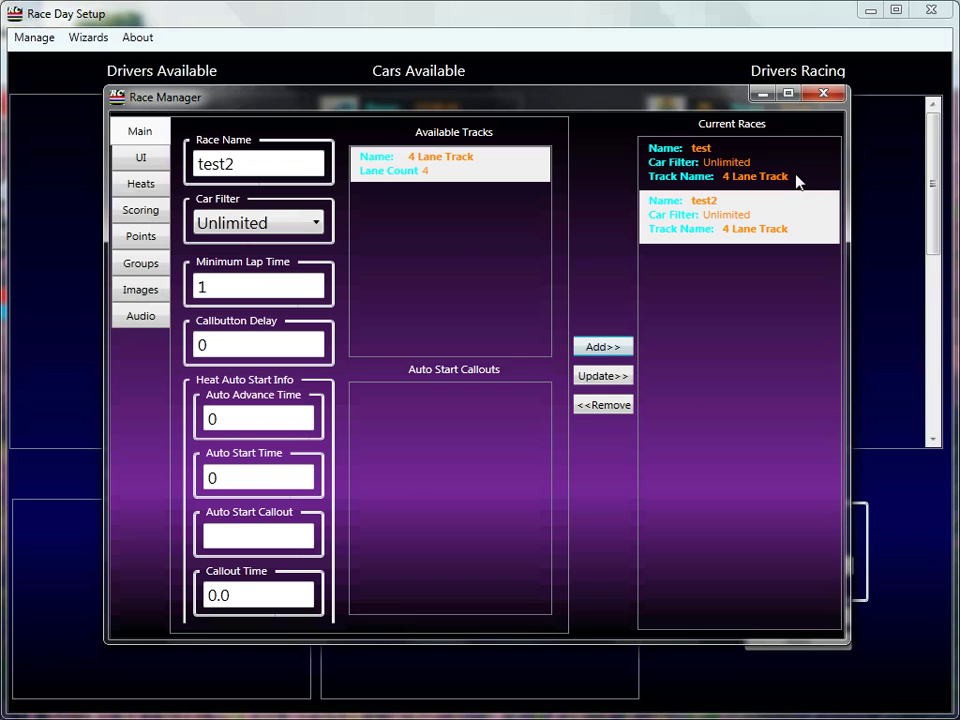
- Compare the heat setup of the races "test" and "test2"
left_click(713, 170)
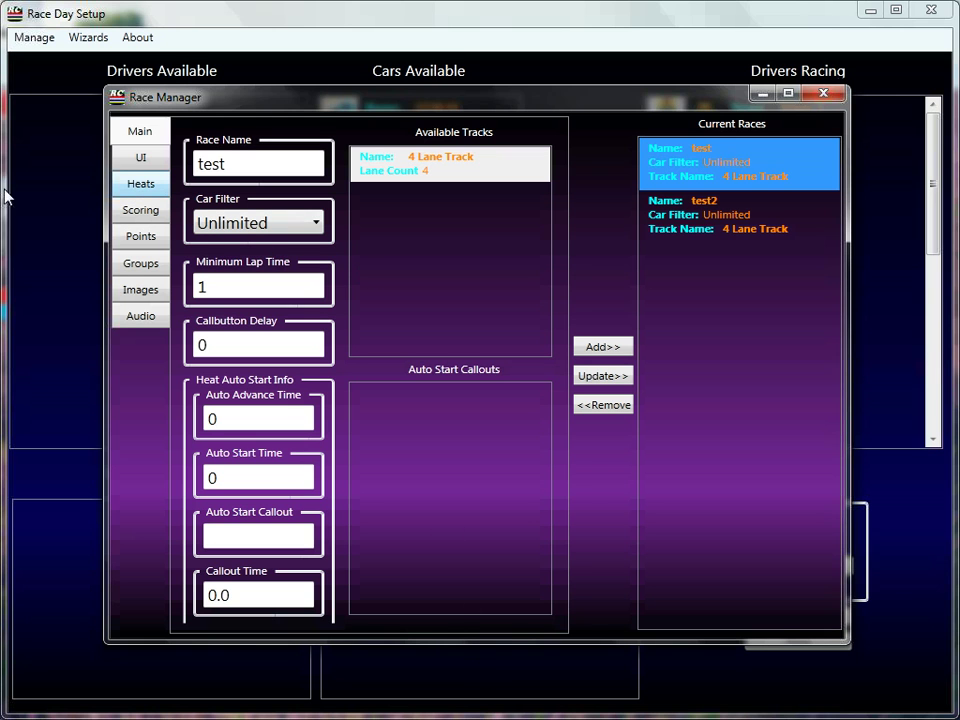
left_click(146, 188)
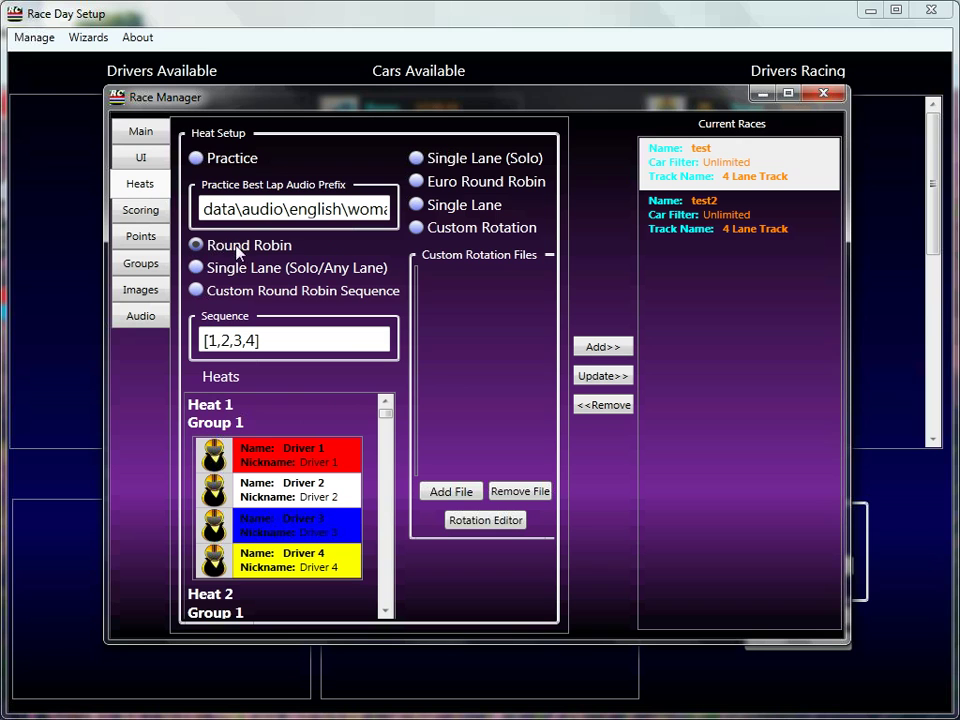
left_click(693, 230)
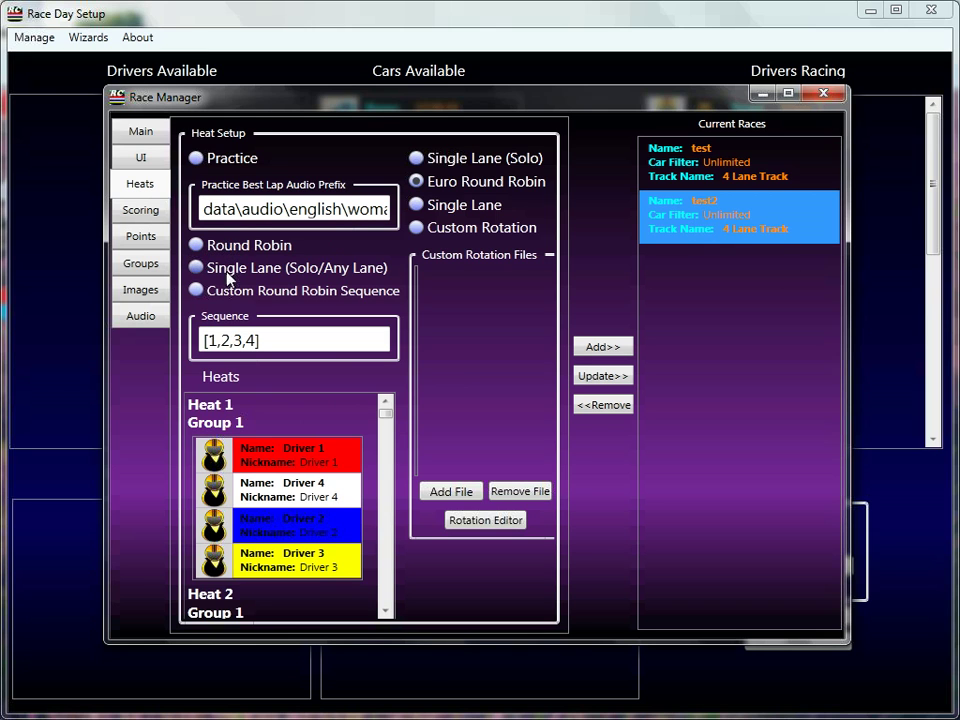